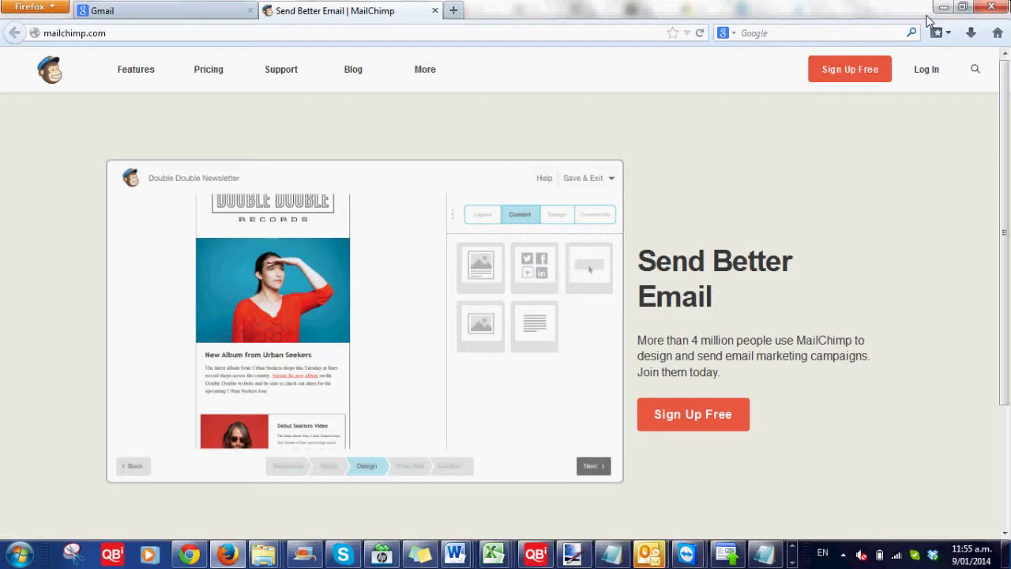
- Go from the MailChimp home page to the Sign Up Free account page
left_click(827, 82)
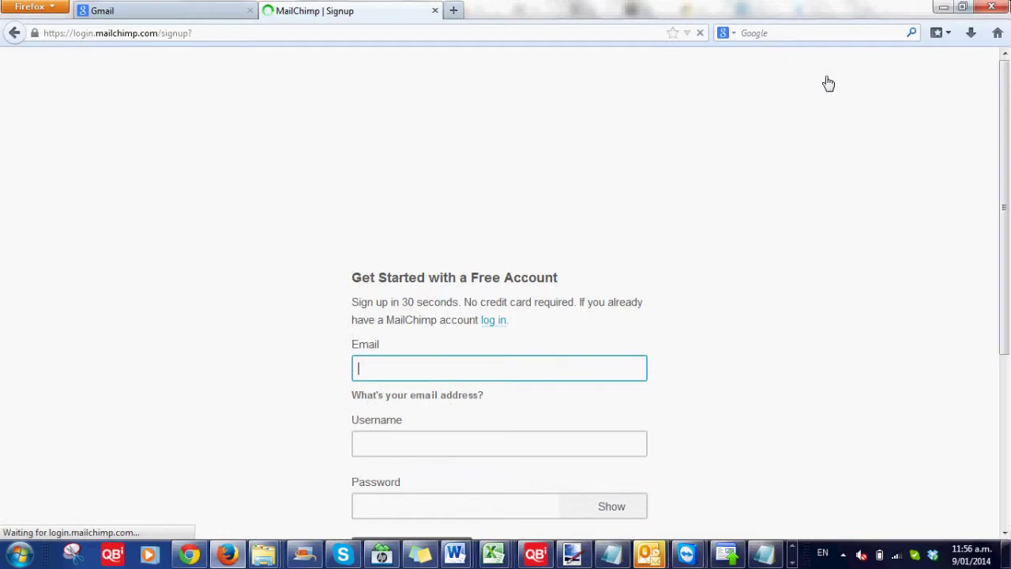
- Fill in the account e-mail from form history and enter a username
left_click(467, 224)
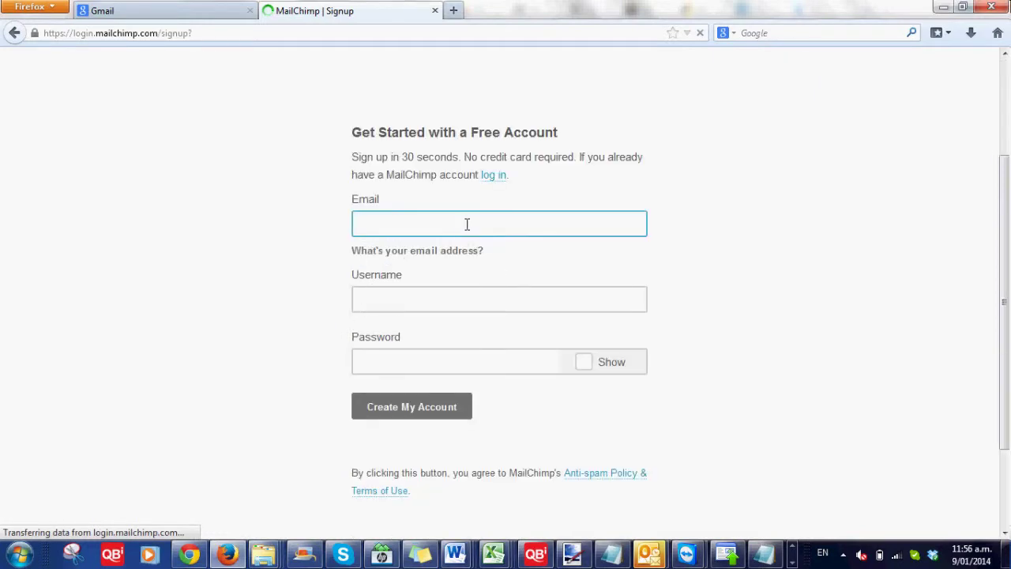
left_click(451, 296)
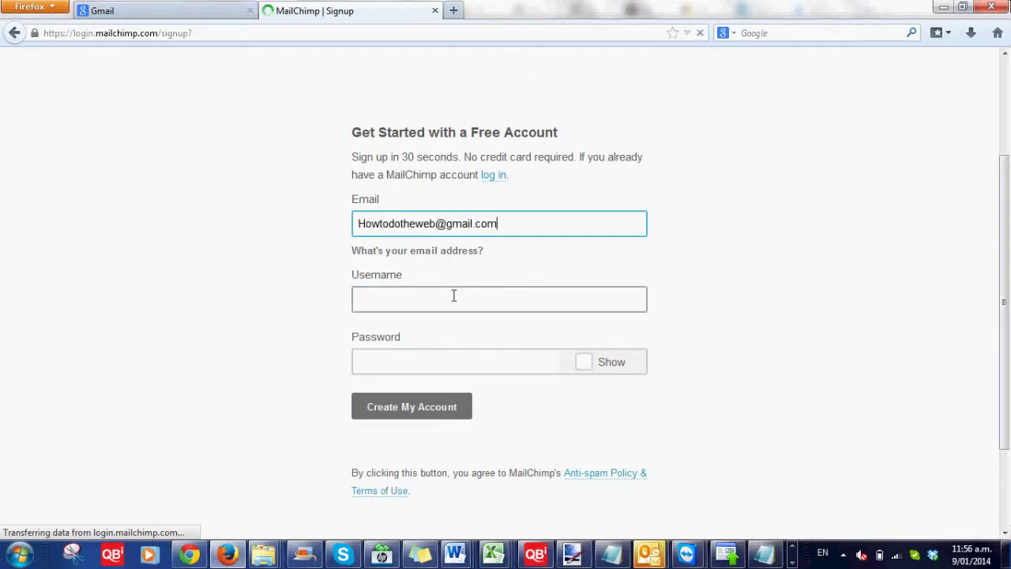
left_click(454, 295)
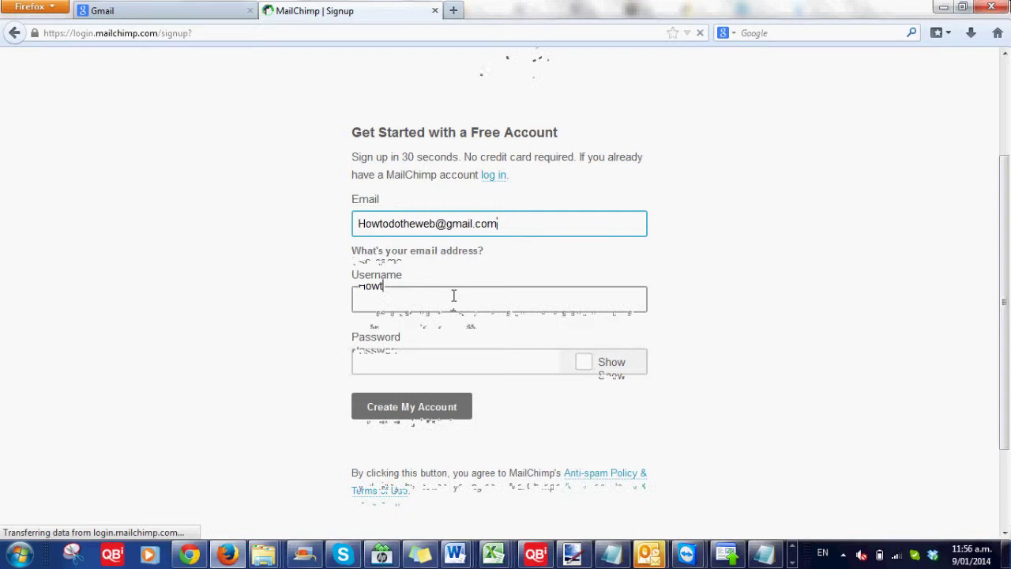
type("Howto")
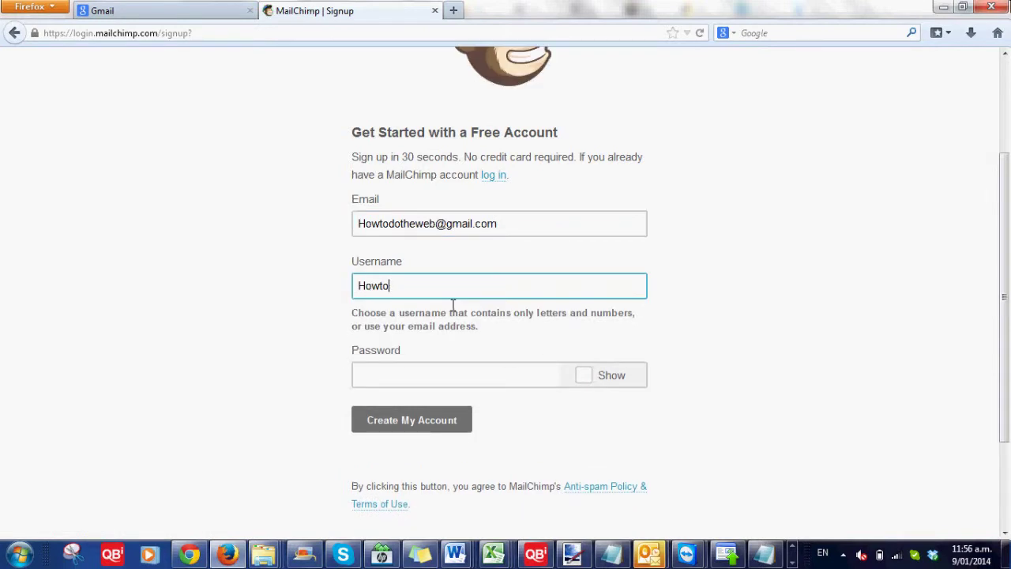
type("dotheweb")
- Enter the account password, correcting mistyped characters
key("Tab")
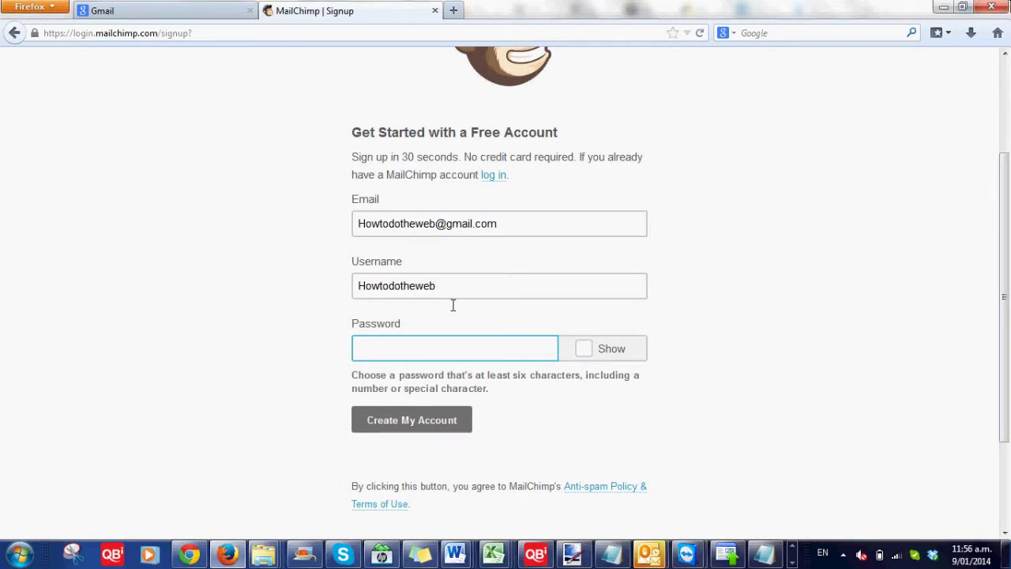
type("•••••")
key("BackSpace")
type("••")
key("BackSpace")
key("BackSpace")
key("BackSpace")
key("BackSpace")
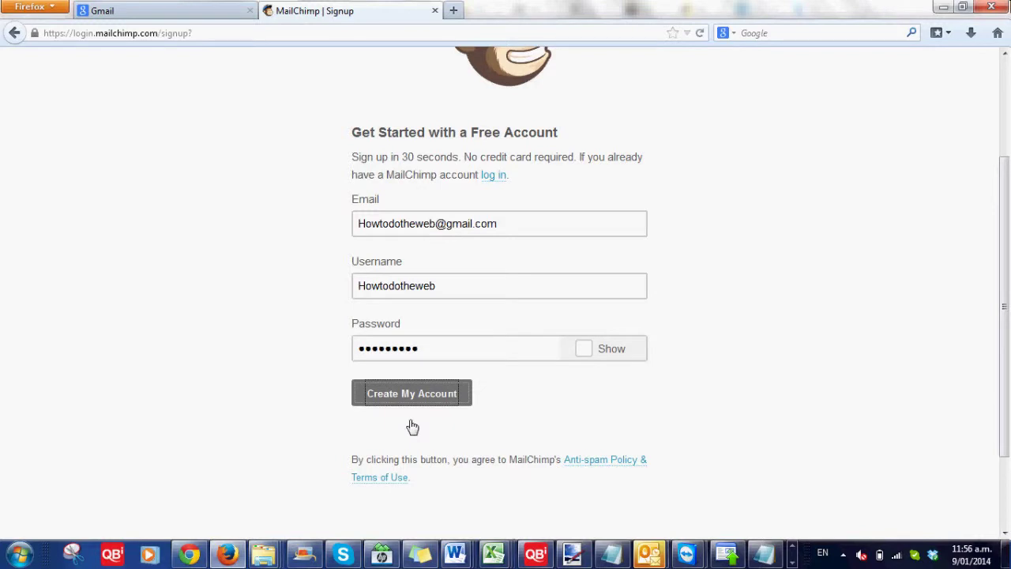
- Submit the sign-up, add a number or symbol to the rejected password, and resubmit
left_click(430, 398)
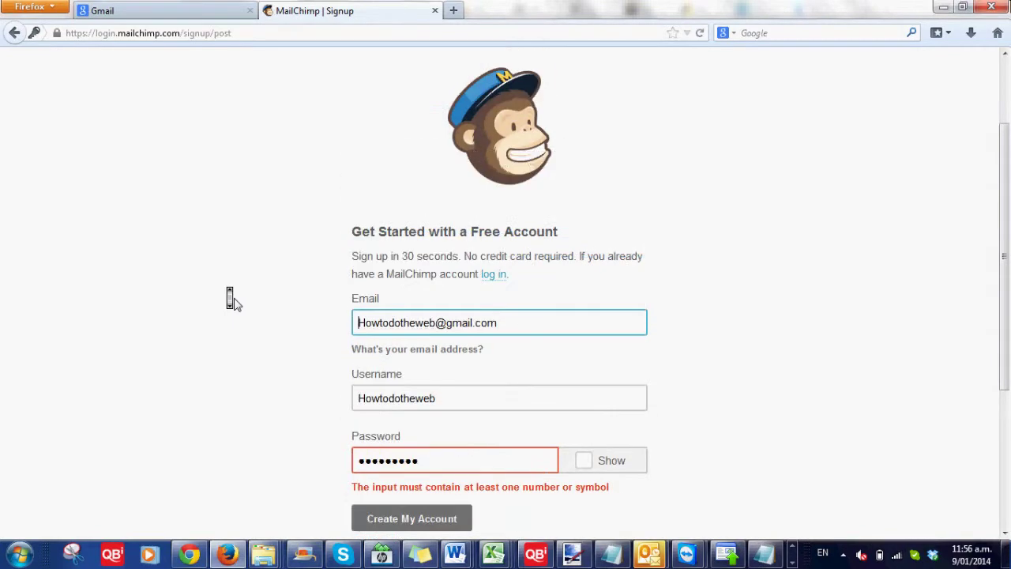
scroll(248, 392, "down", 2)
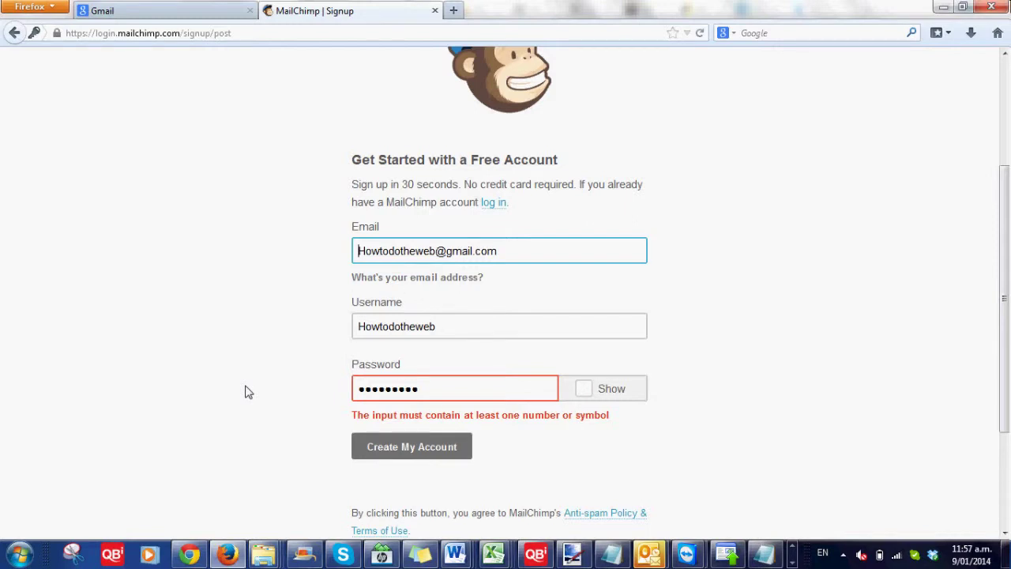
left_click(426, 392)
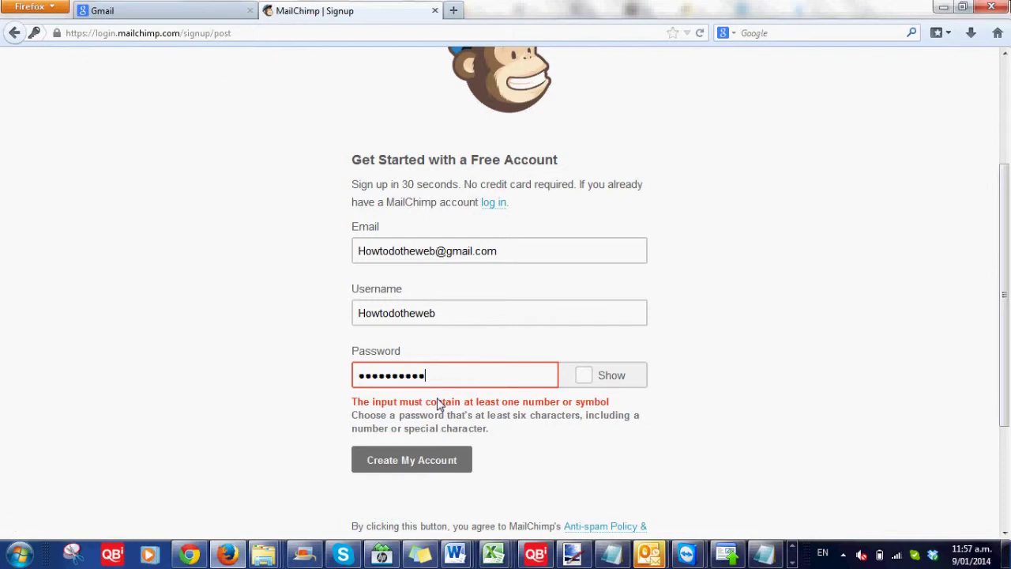
key("Return")
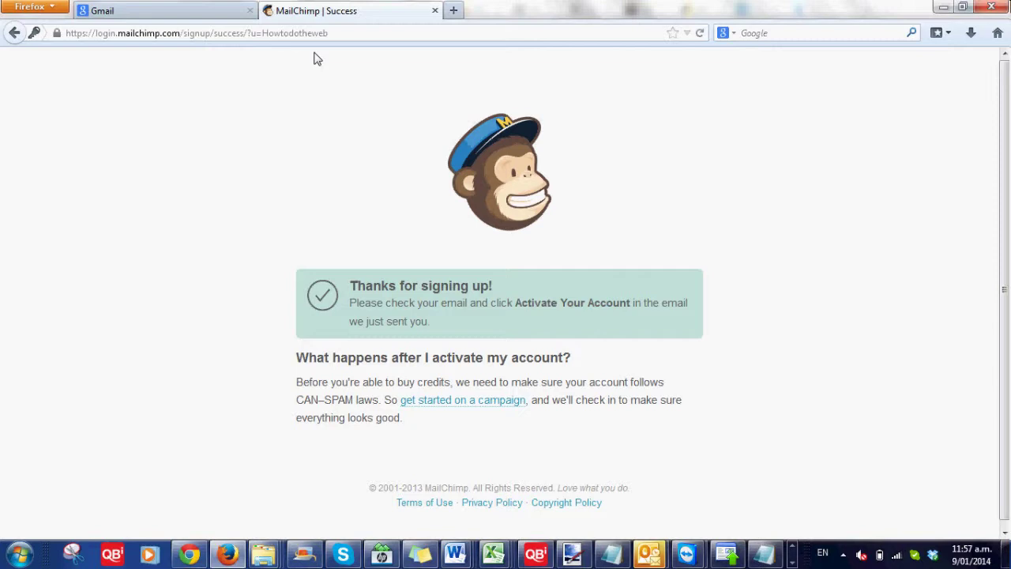
- In Gmail, open the MailChimp activation e-mail and click Activate Account
left_click(186, 10)
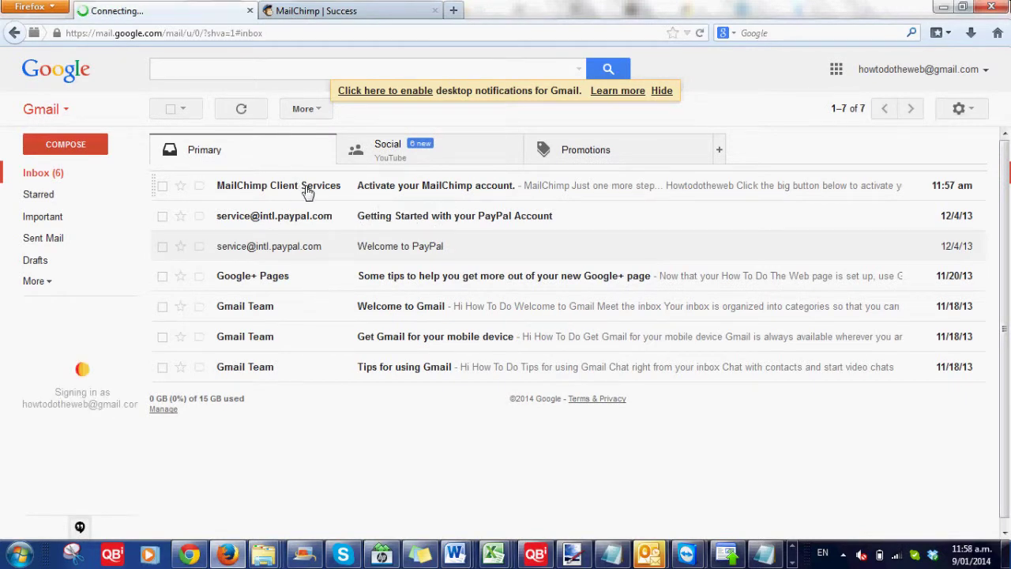
left_click(308, 190)
left_click(308, 192)
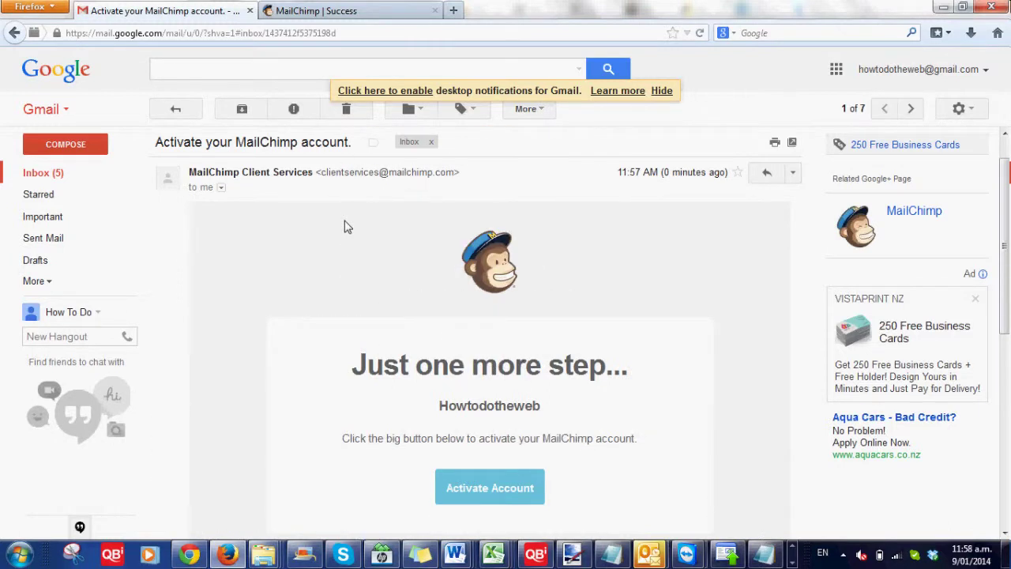
scroll(506, 357, "down", 3)
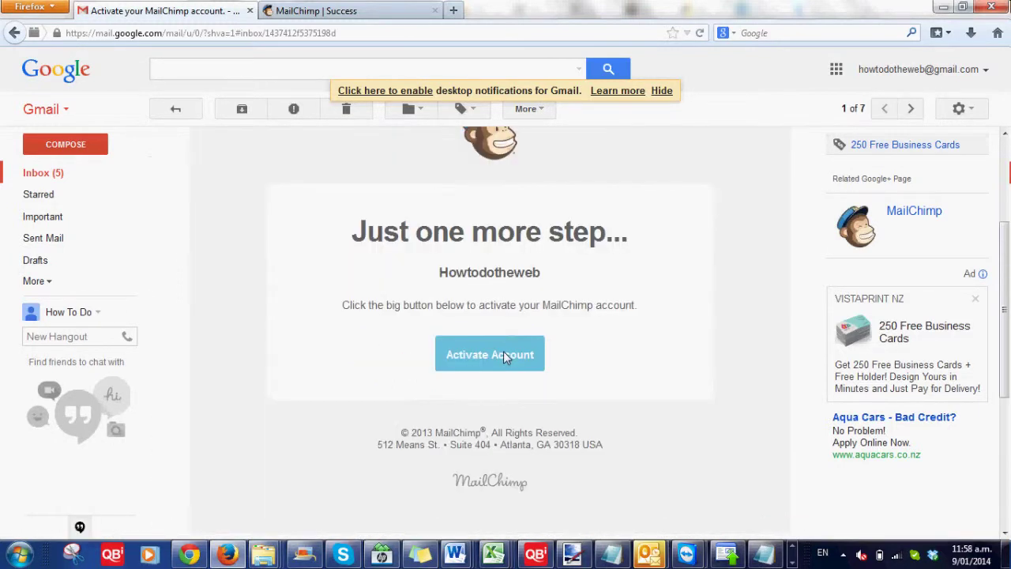
left_click(503, 351)
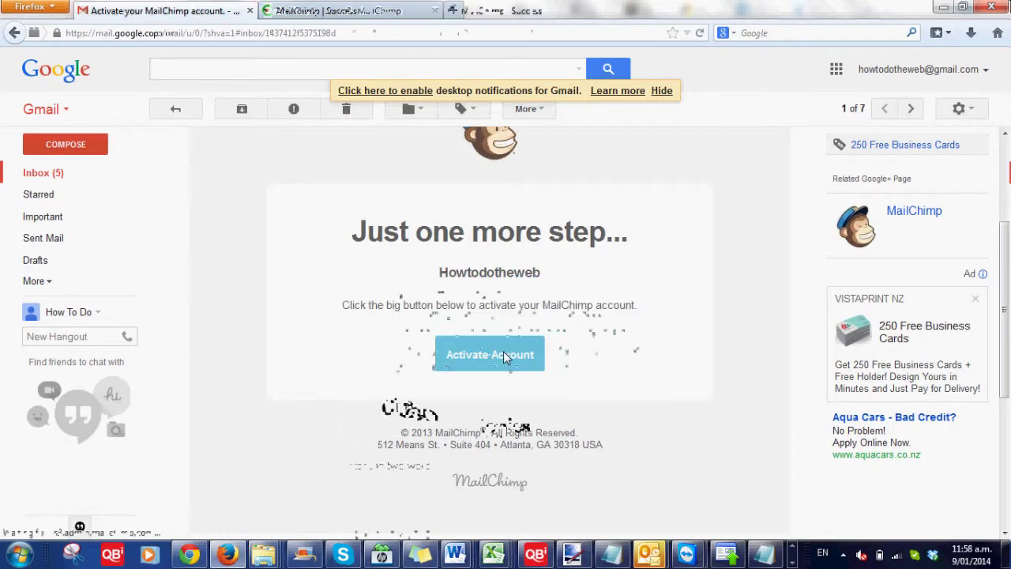
- Answer the two-word reCAPTCHA on the Confirm Humanity page and confirm the signup
left_click(503, 350)
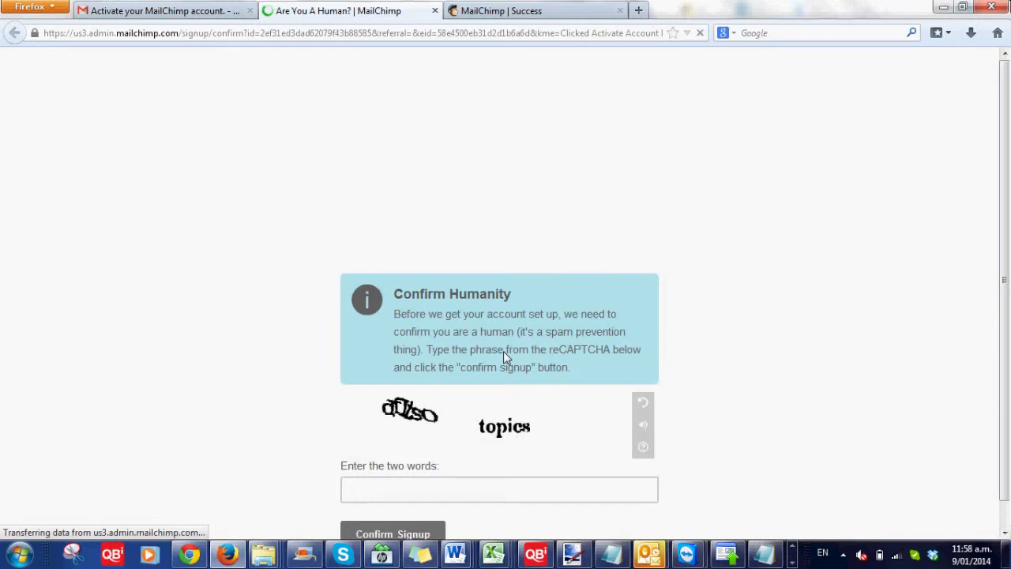
left_click(439, 487)
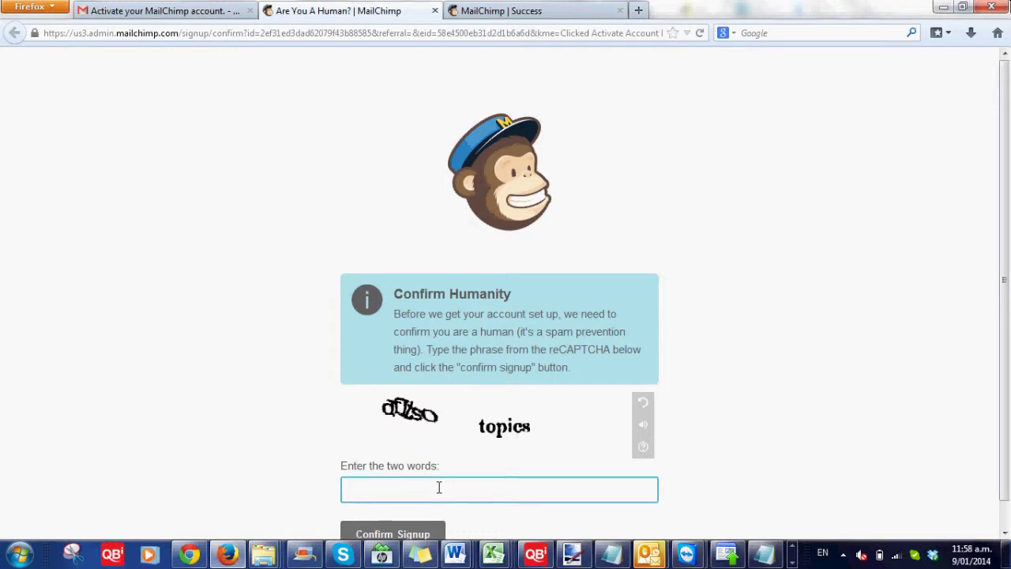
type("df")
type("lso")
key("BackSpace")
key("BackSpace")
key("BackSpace")
type("ltso topics")
left_click(412, 534)
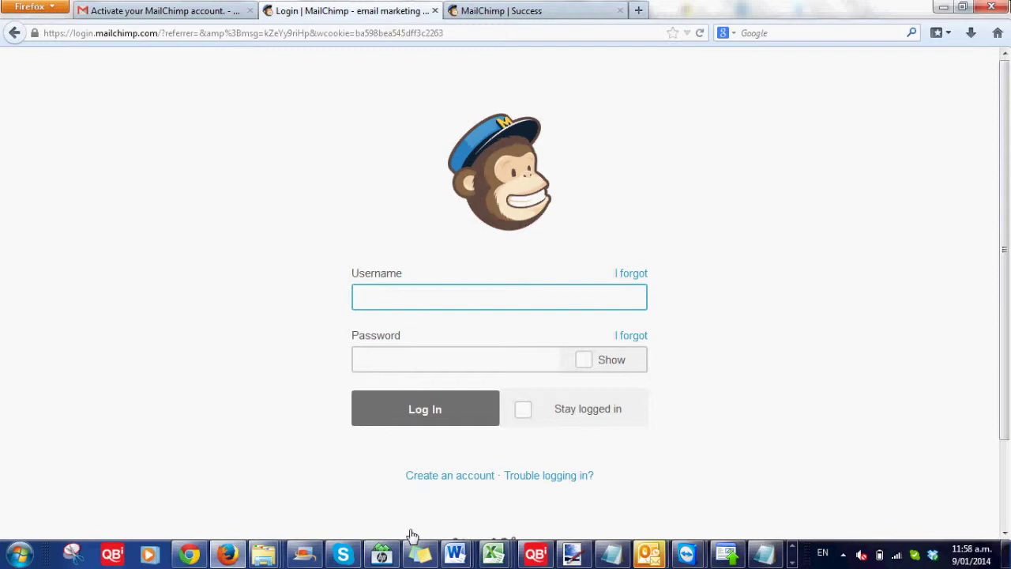
- Log in using the autocompleted username and remembered password
type("How")
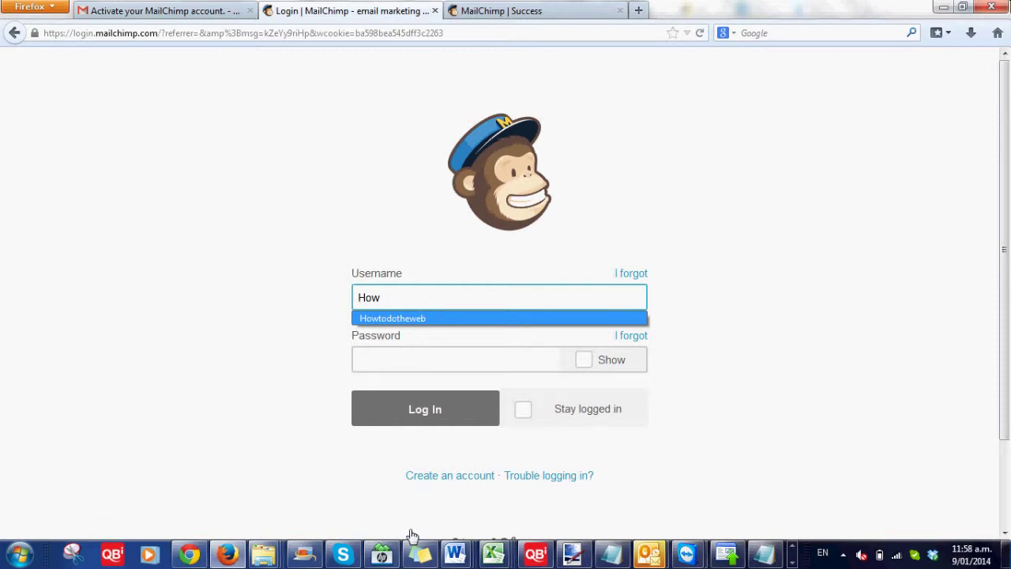
key("Return")
left_click(415, 401)
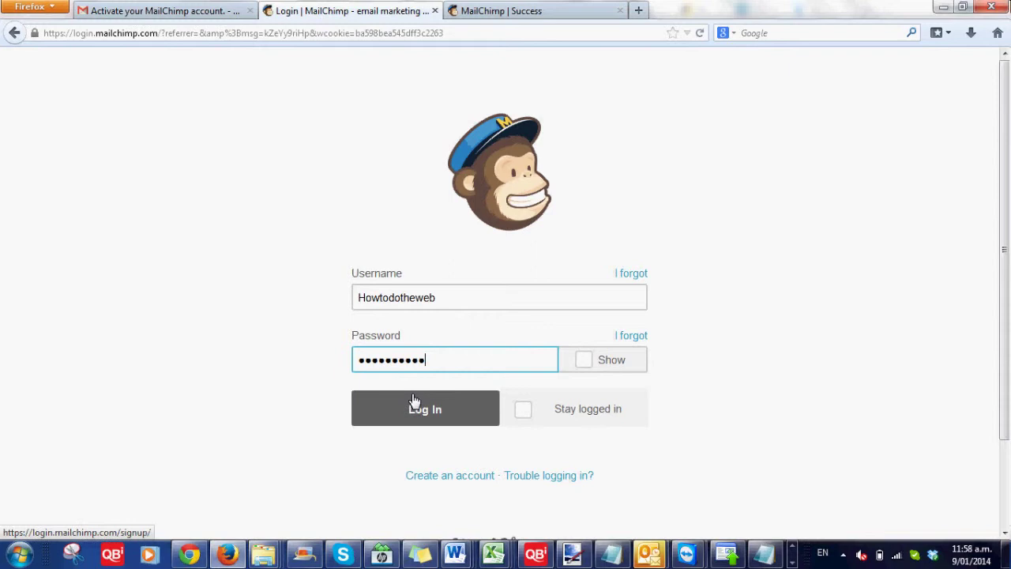
left_click(415, 401)
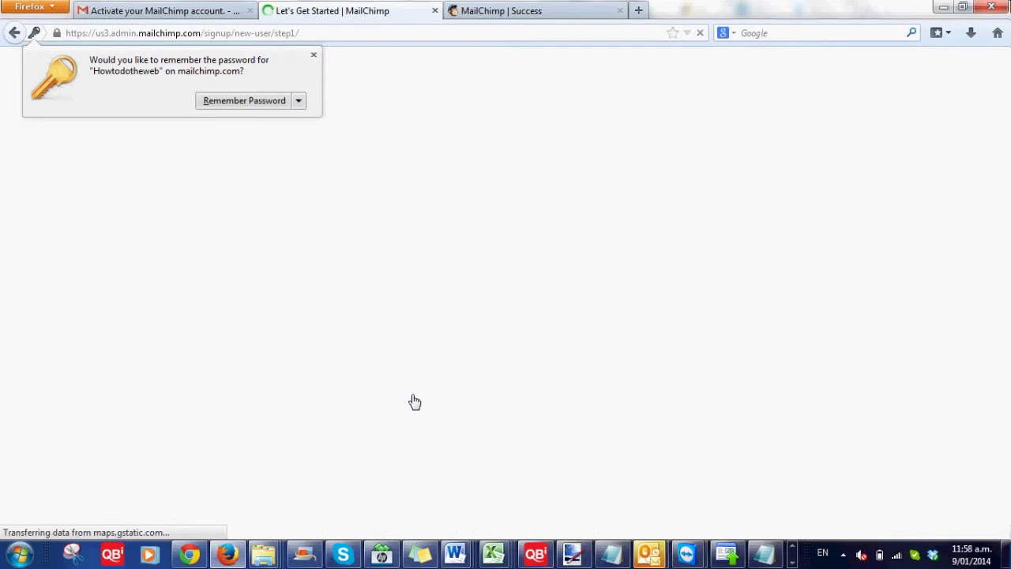
- Decline saving the password and enter the user's first and last name
left_click(313, 57)
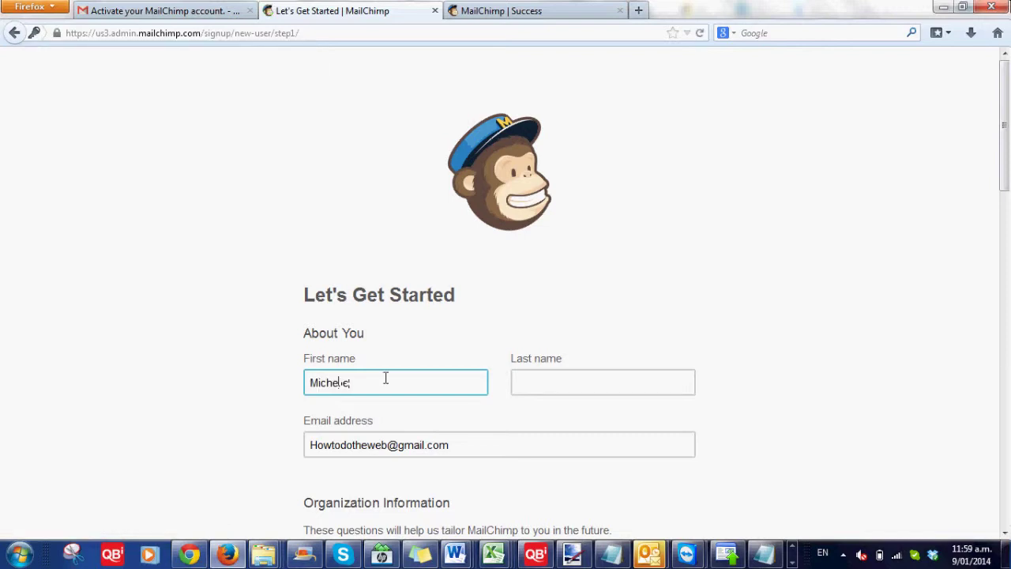
key("Tab")
scroll(385, 378, "down", 5)
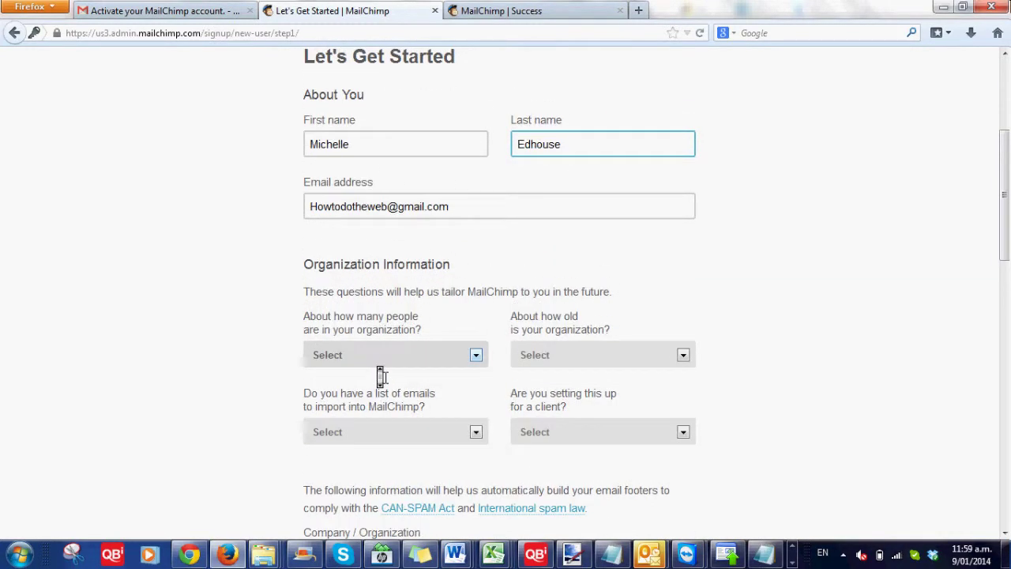
scroll(381, 377, "down", 1)
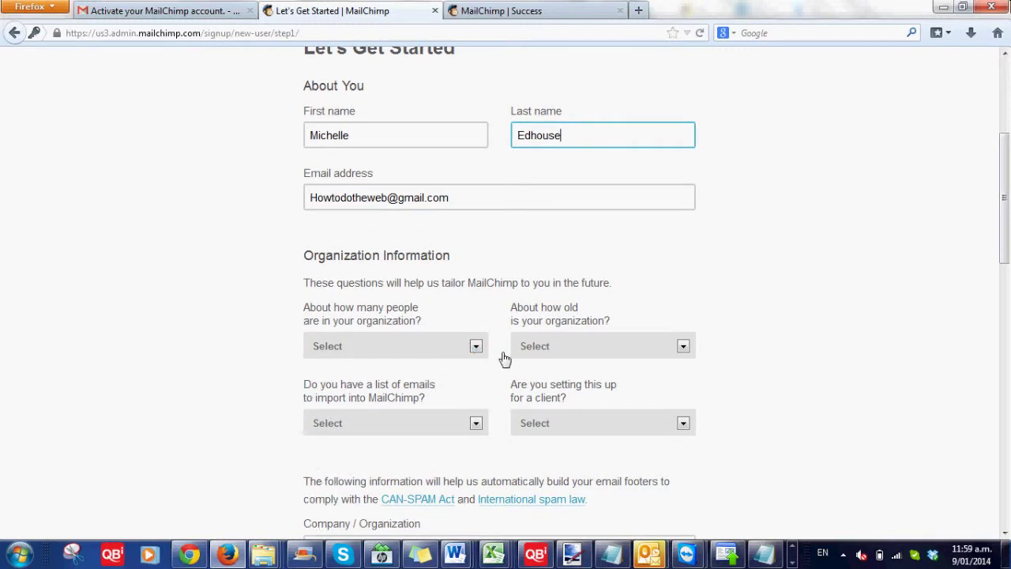
- Answer the organization questions: 1-5 people, under 1 year, No list to import, No client
key("Tab")
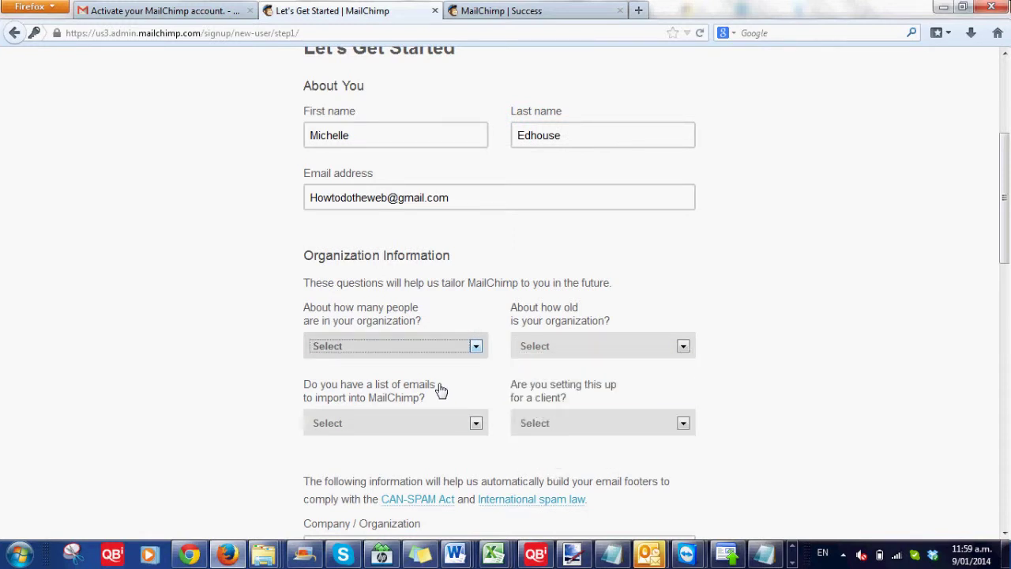
key("Down")
key("Tab")
key("Down")
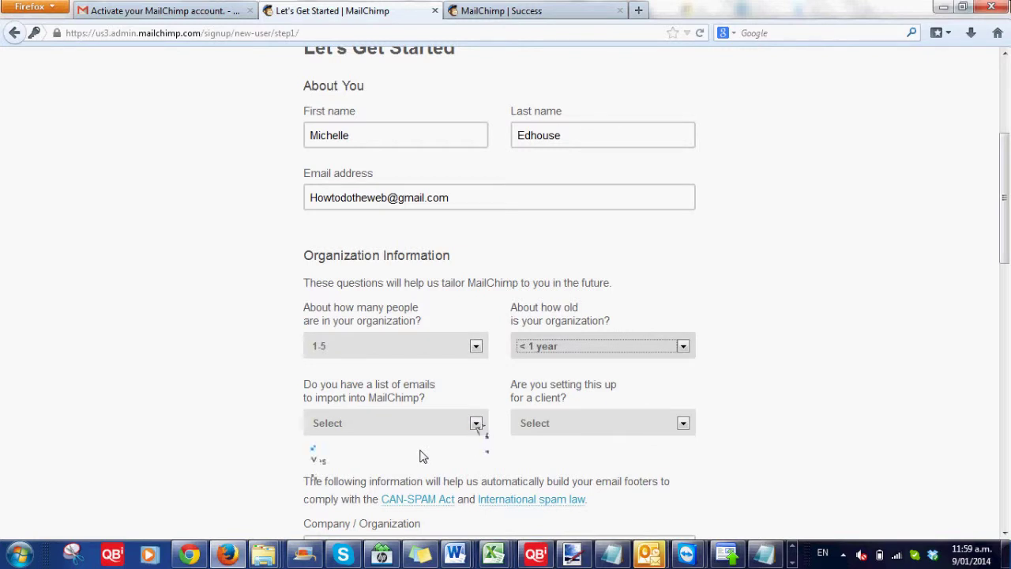
key("Tab")
key("alt+Down")
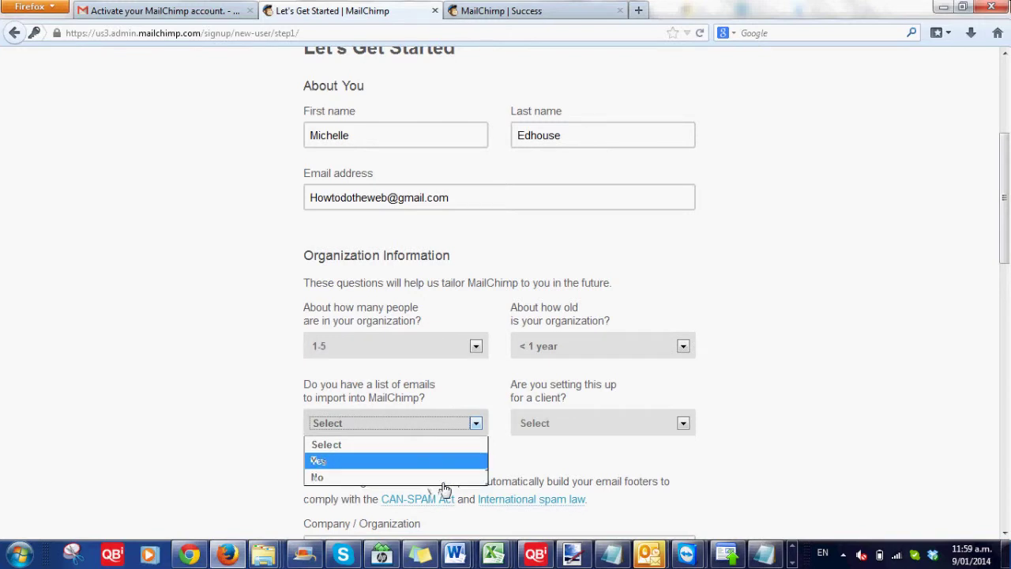
key("Down")
key("Return")
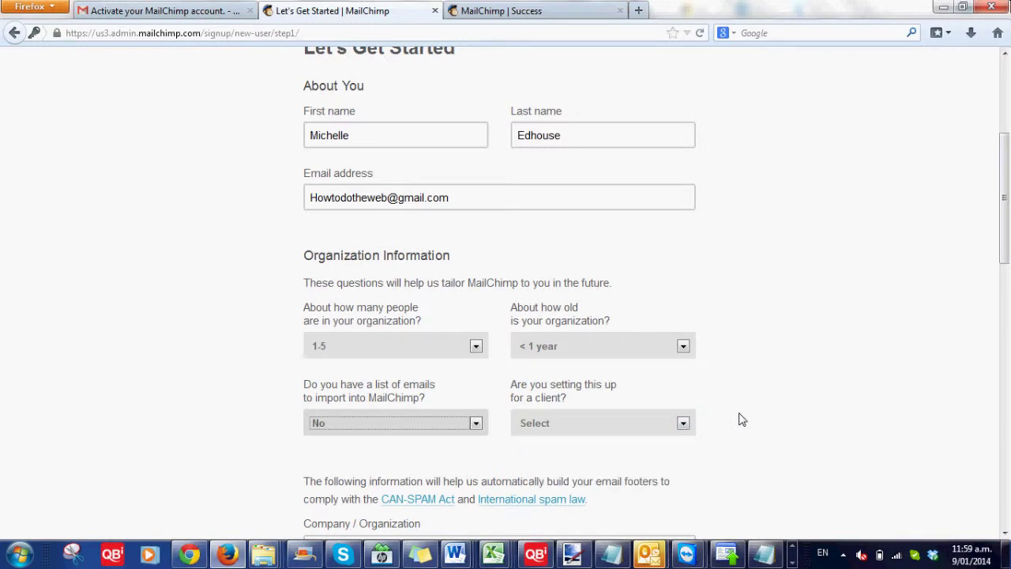
key("Tab")
key("Down")
key("Down")
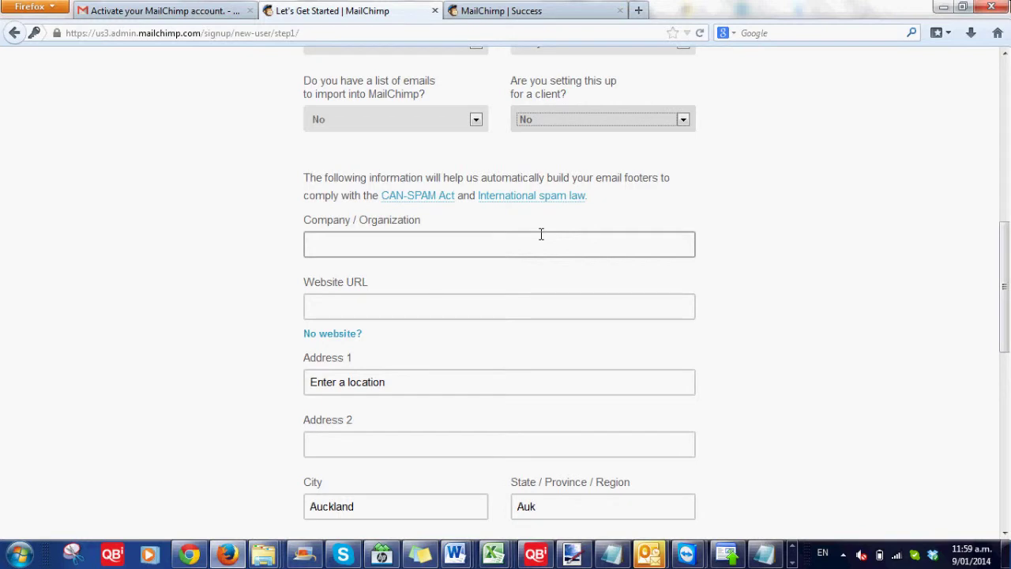
left_click(541, 234)
type("Ho")
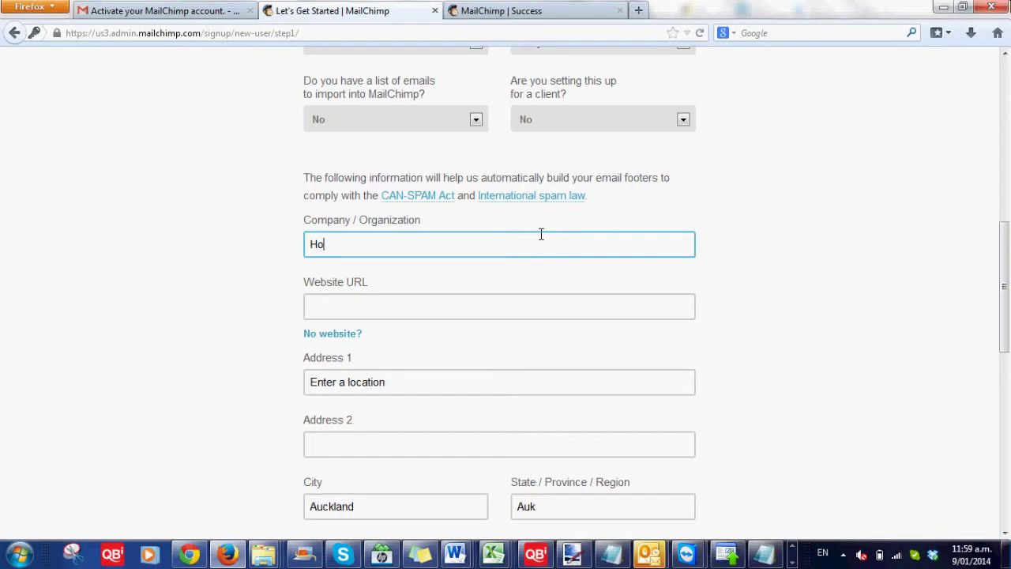
key("Down")
key("Up")
key("Down")
key("Tab")
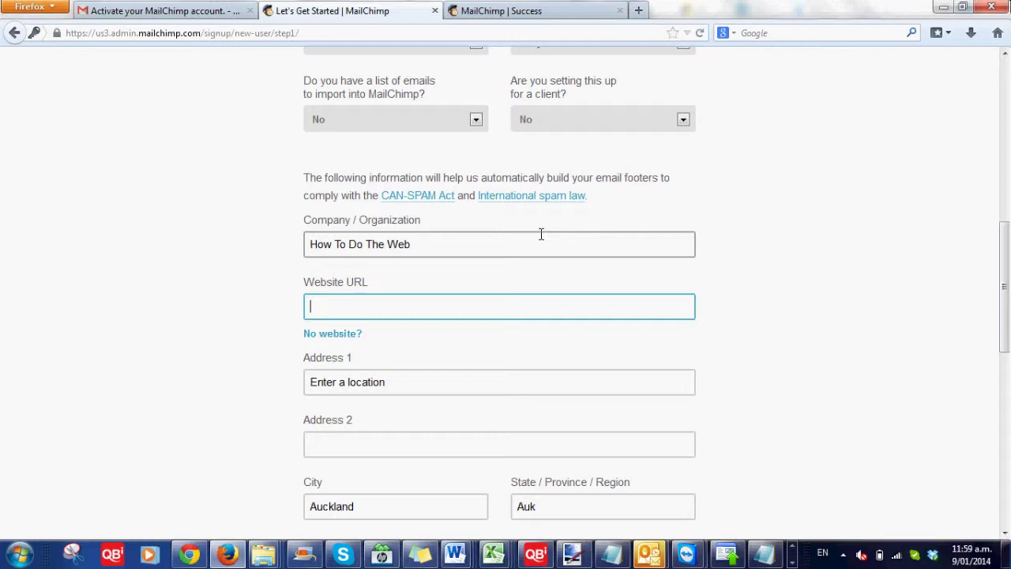
type("www.HowToDo")
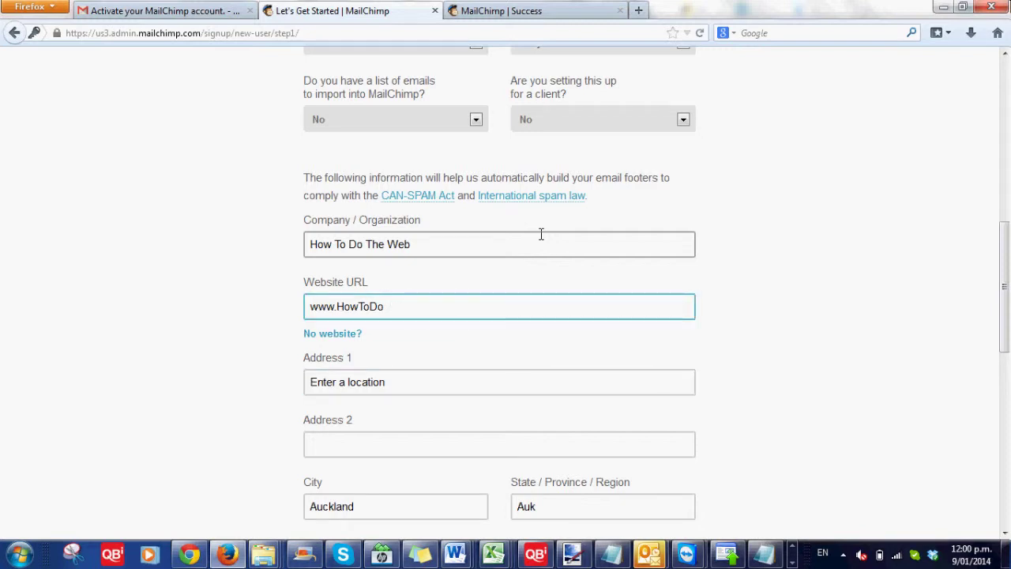
type("TheWeb.com")
- Fill the business address by typing the street number and picking the suggested address
key("Tab")
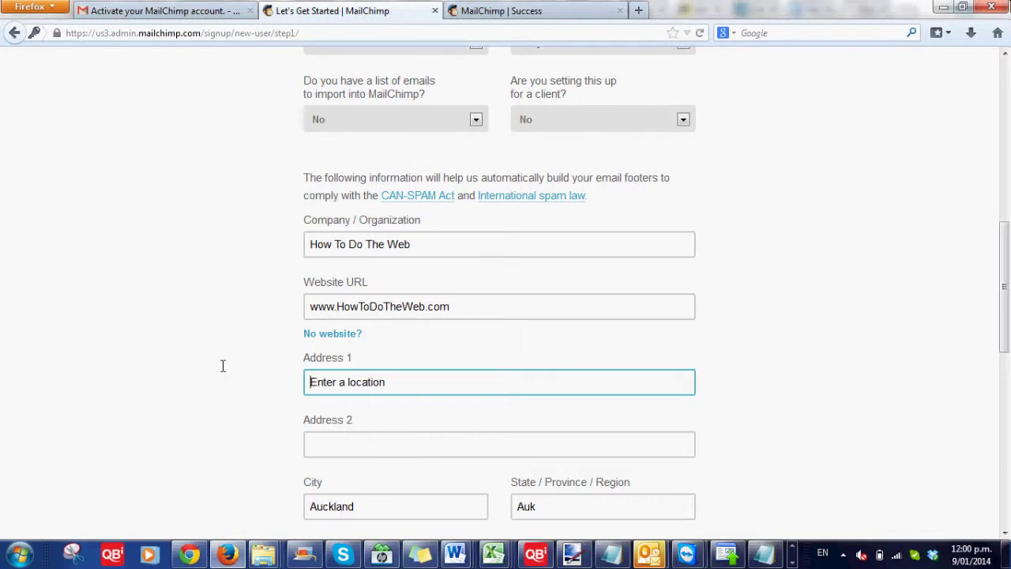
type("634")
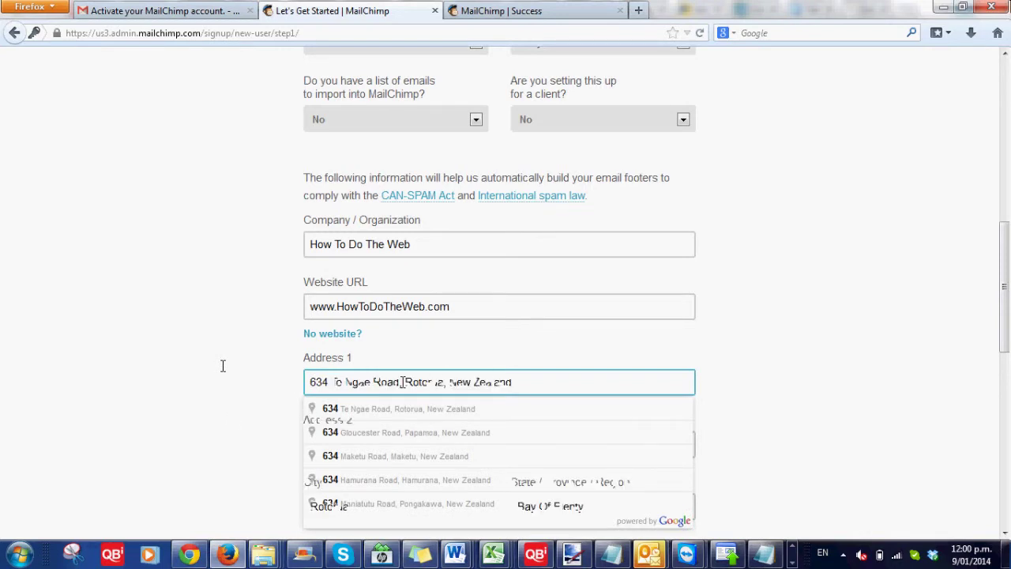
left_click(395, 409)
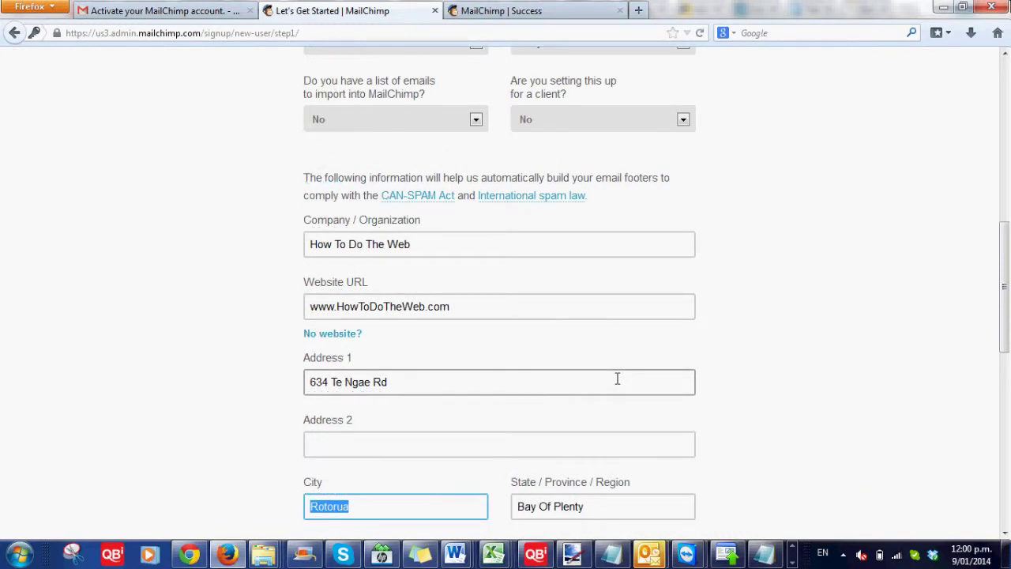
scroll(770, 320, "down", 6)
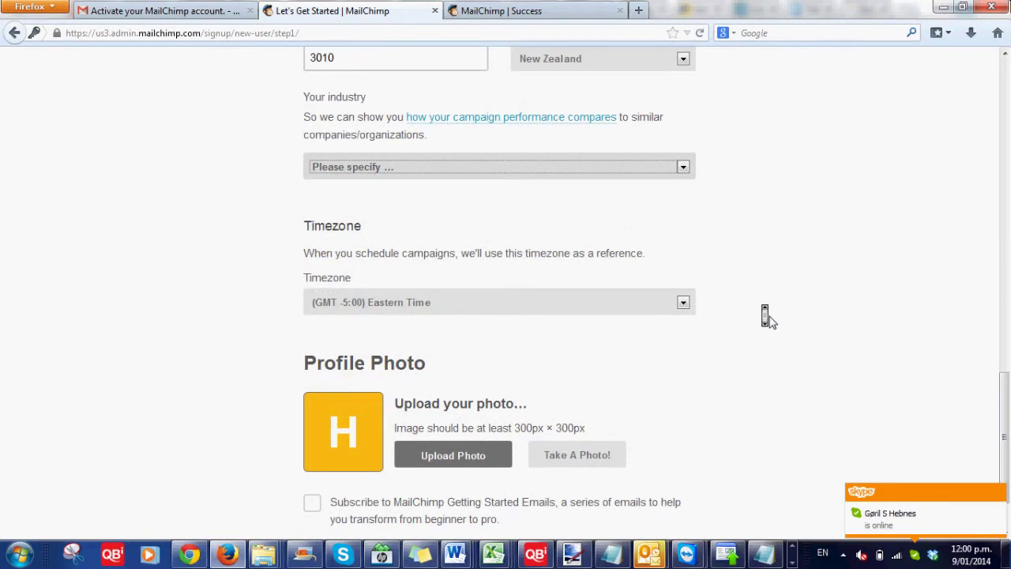
- Set the industry to Education and Training and timezone to (GMT +13:00) New Zealand Time
scroll(682, 438, "up", 5)
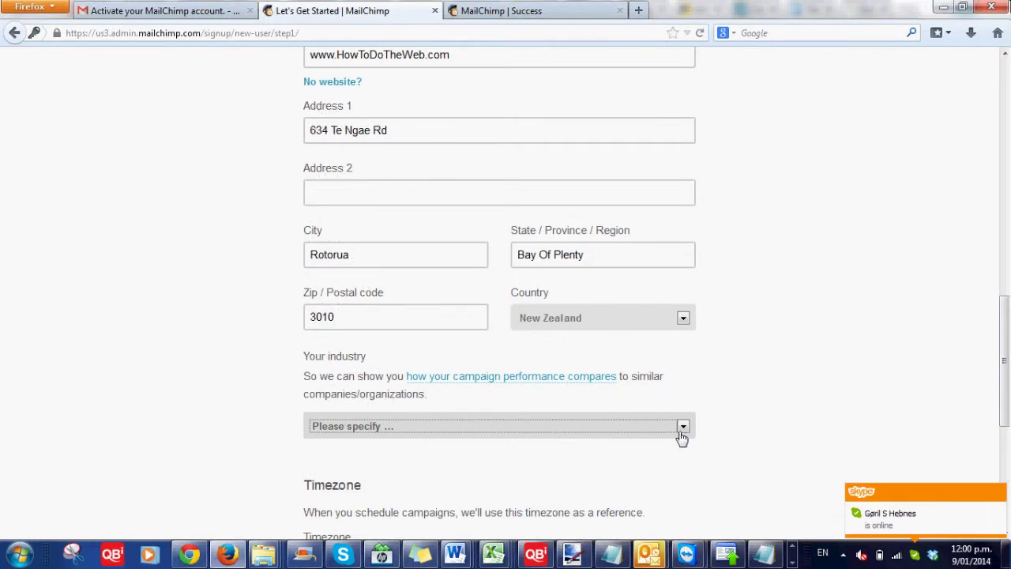
left_click(682, 435)
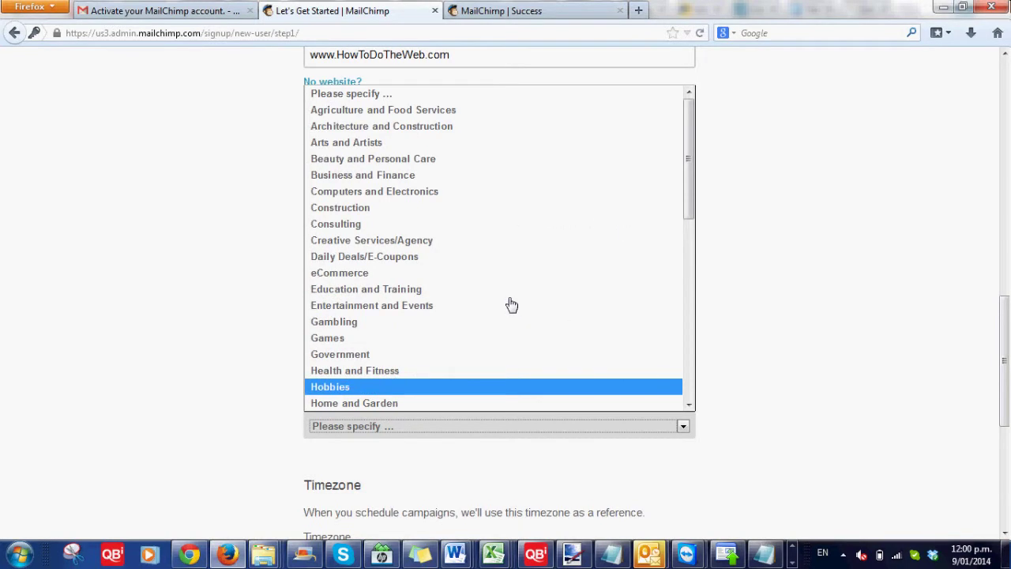
left_click(512, 290)
scroll(487, 362, "down", 3)
middle_click(487, 362)
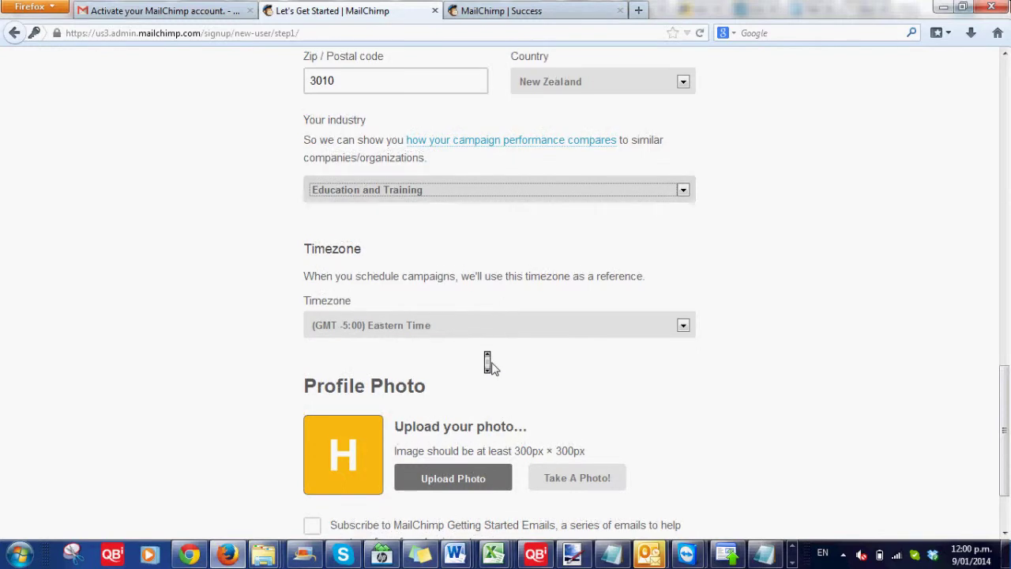
left_click(477, 339)
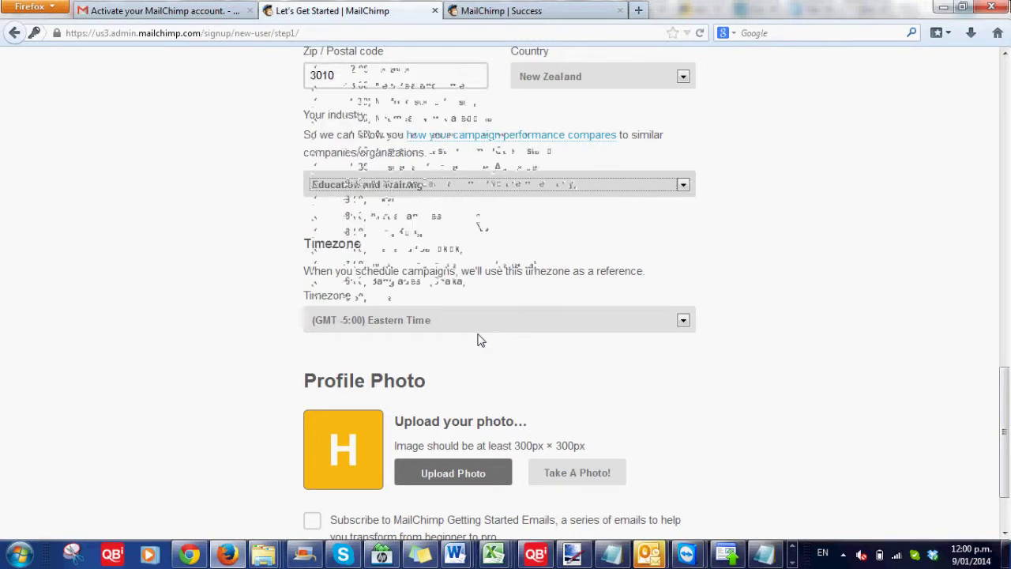
left_click(474, 320)
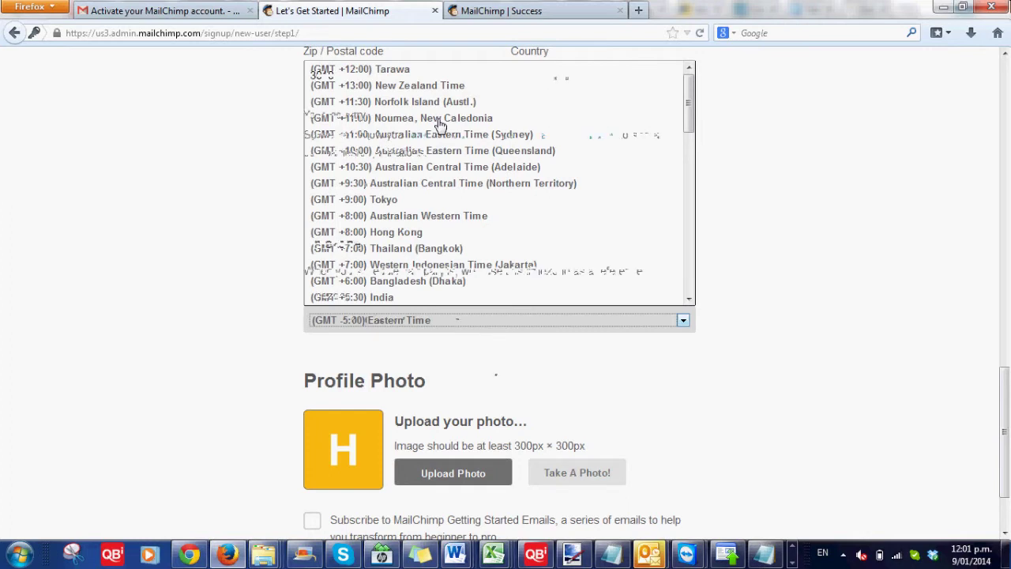
left_click(419, 86)
scroll(490, 365, "down", 2)
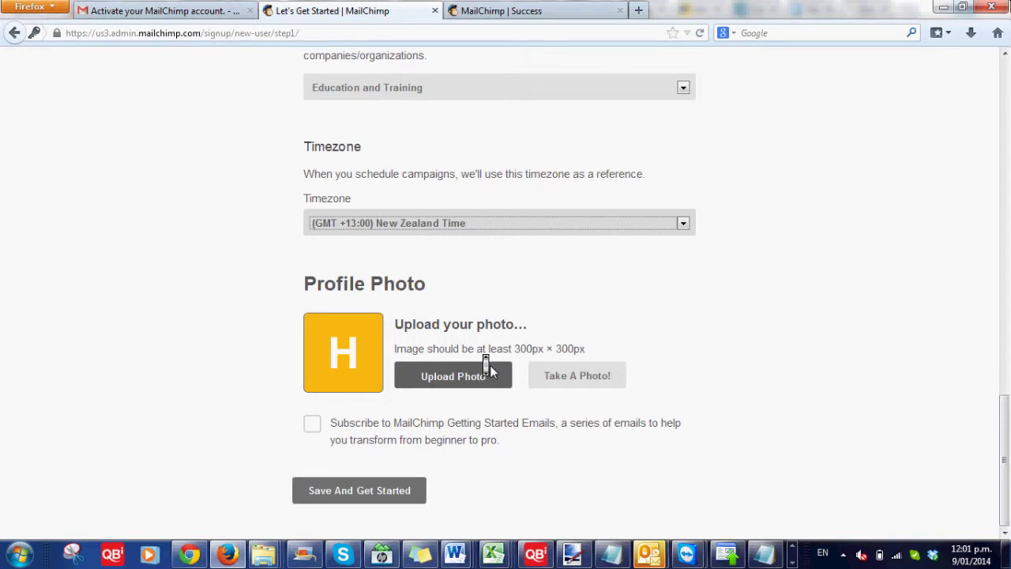
- Take a webcam profile photo, subscribe to Getting Started emails, and save the profile
left_click(577, 375)
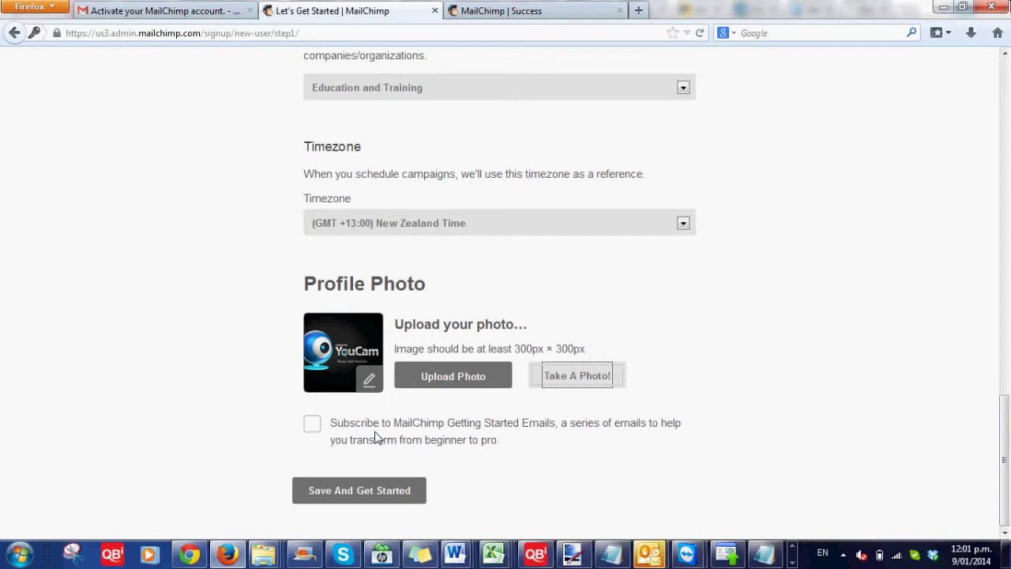
left_click(376, 437)
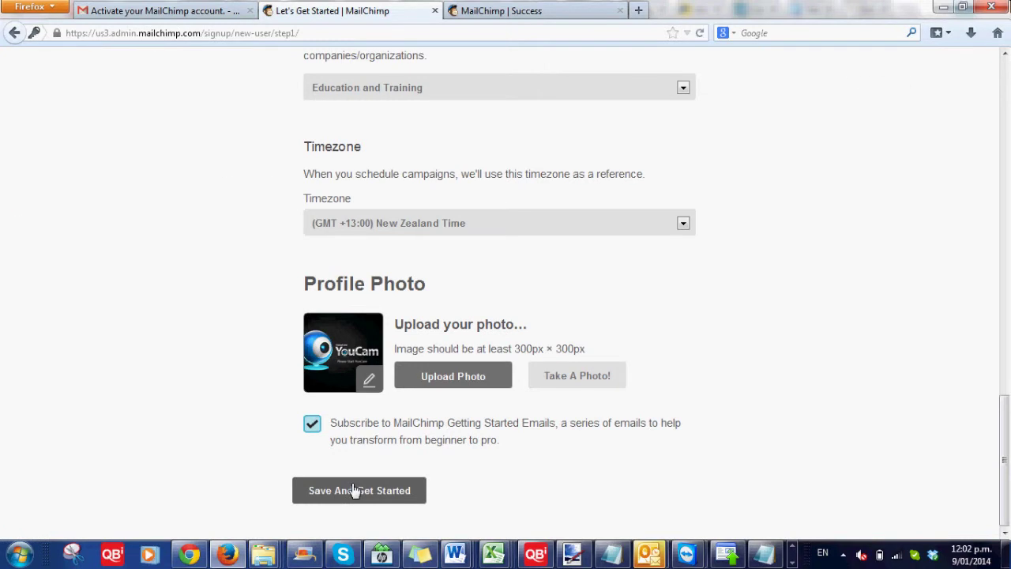
left_click(356, 490)
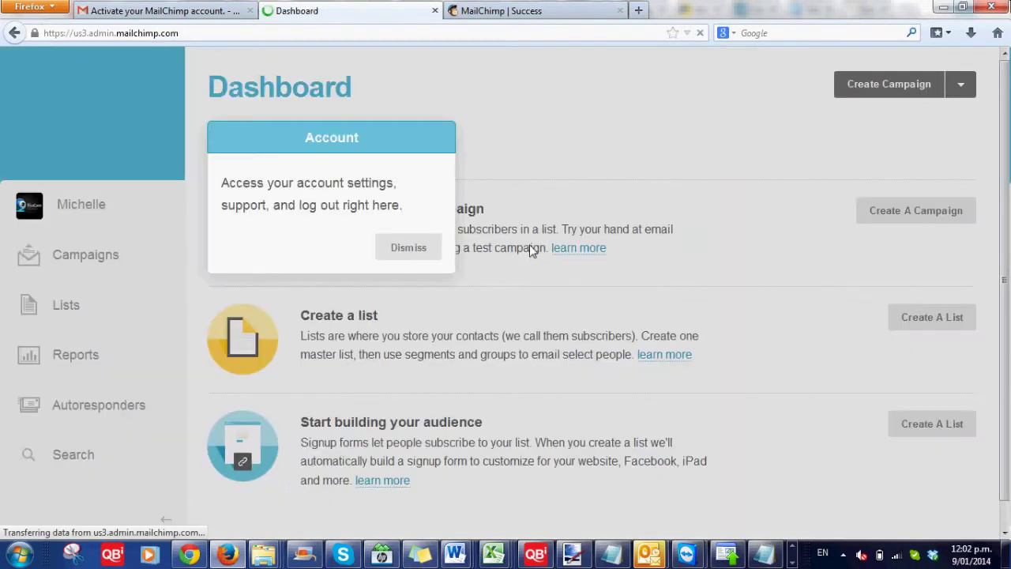